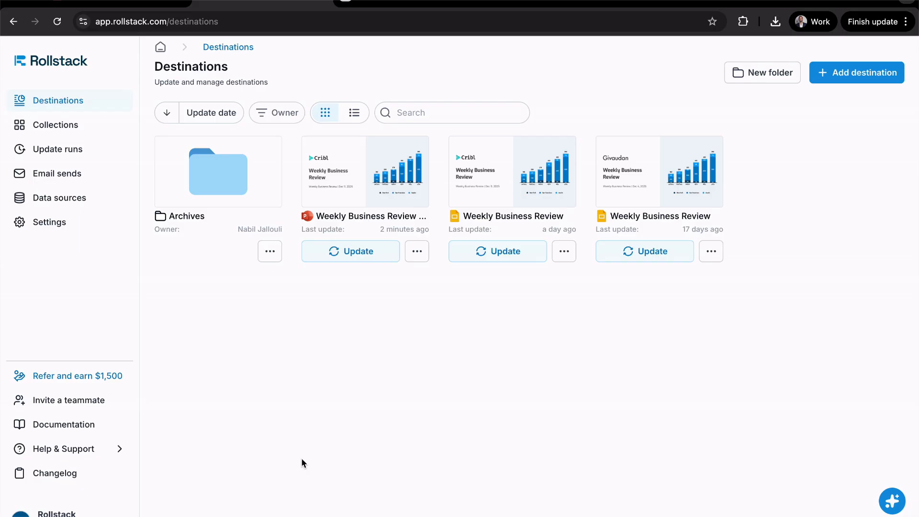
Review the data source types and the destination types that can be added
{"action": "left_click", "coordinate": [89, 203]}
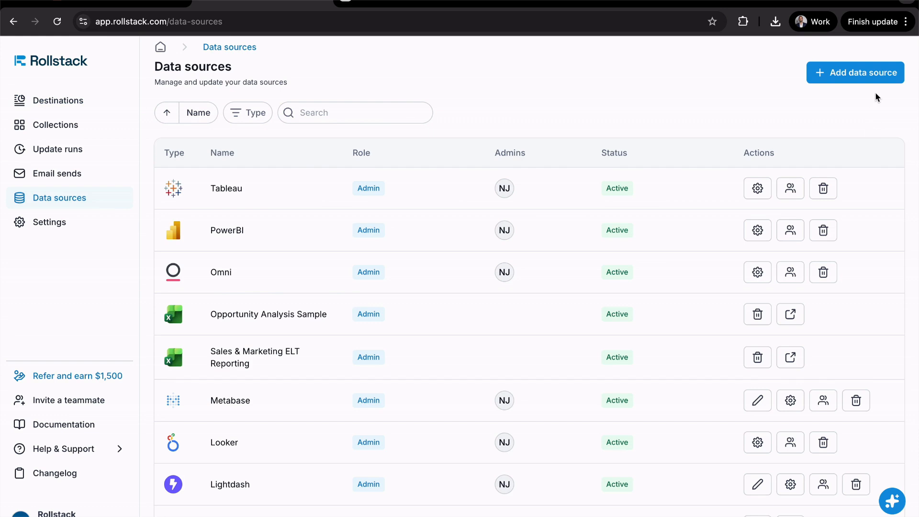
{"action": "left_click", "coordinate": [878, 75]}
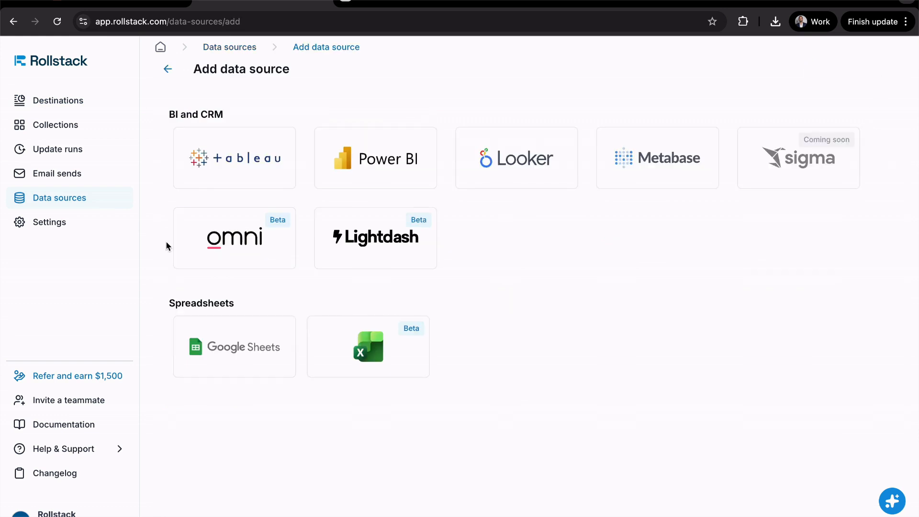
{"action": "left_click", "coordinate": [82, 106]}
{"action": "left_click", "coordinate": [863, 76]}
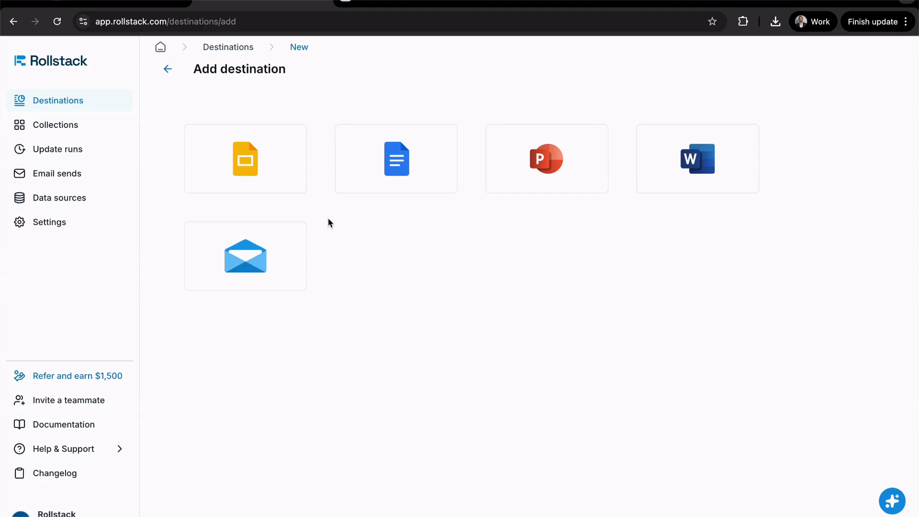
{"action": "left_click", "coordinate": [168, 69]}
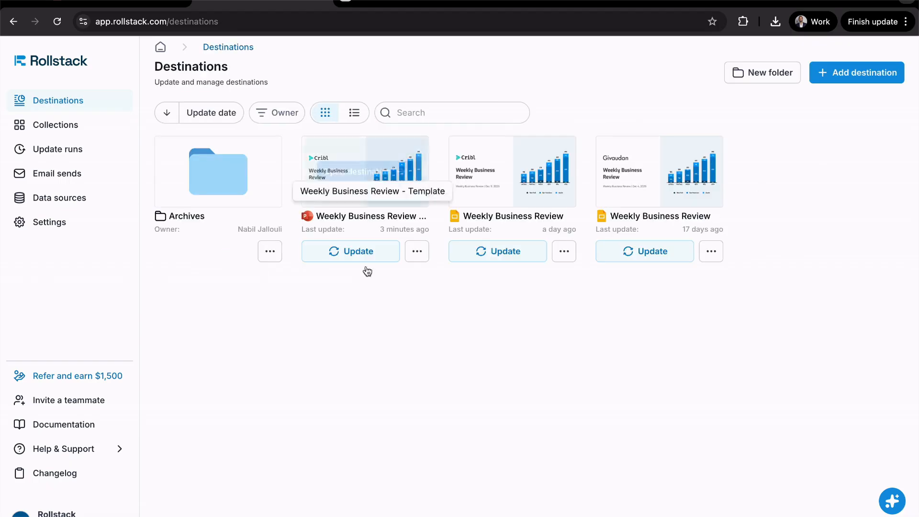
Open the PowerPoint deck of the Weekly Business Review - Template destination and look through its first six slides
{"action": "left_click", "coordinate": [416, 255]}
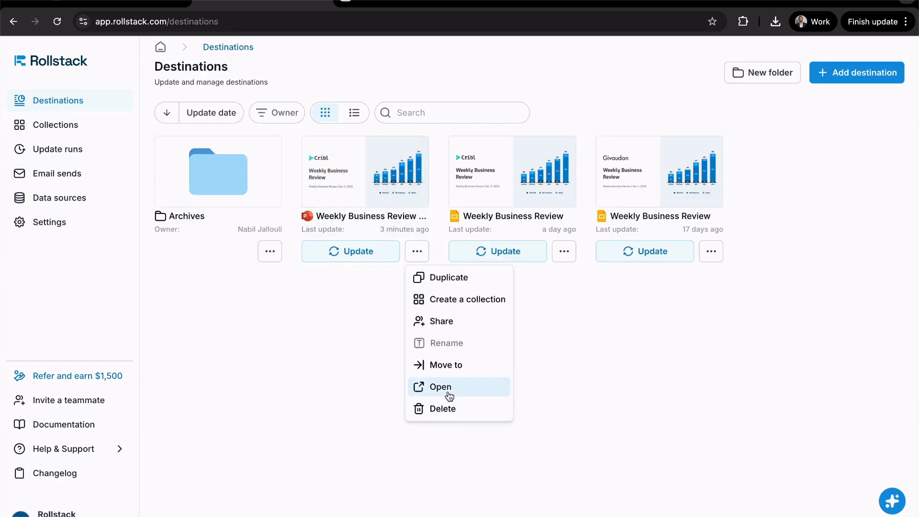
{"action": "left_click", "coordinate": [440, 387]}
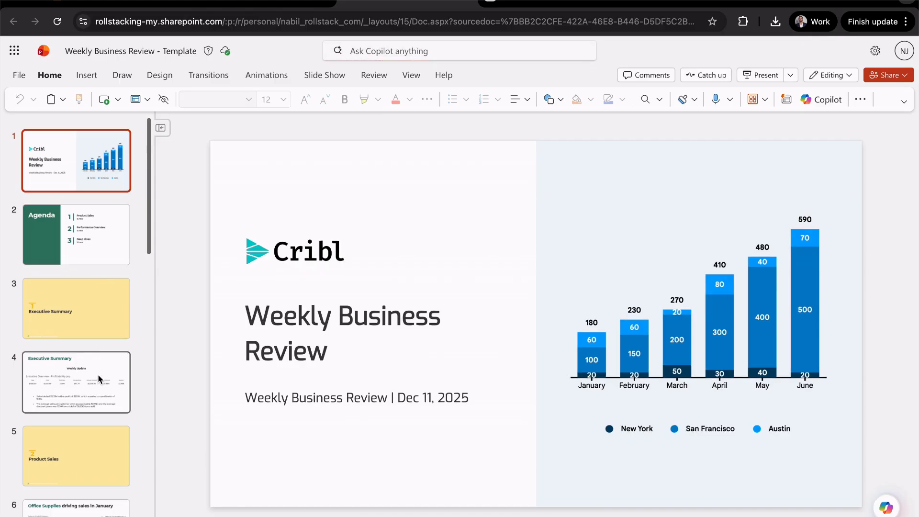
{"action": "left_click", "coordinate": [100, 228]}
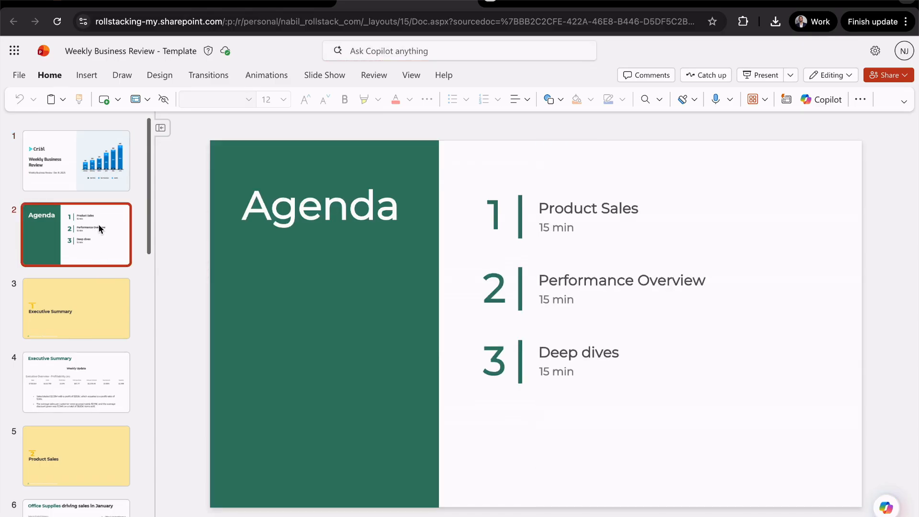
{"action": "key", "text": "Down"}
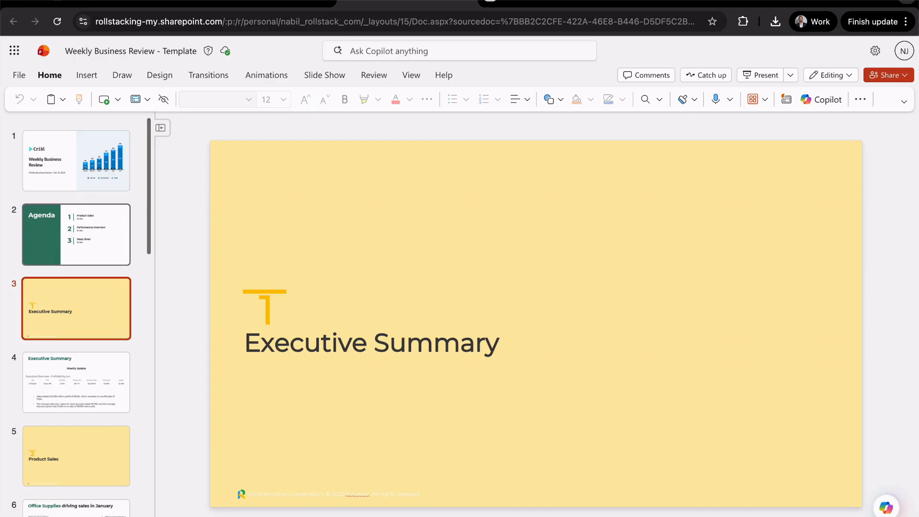
{"action": "key", "text": "Down"}
{"action": "key", "text": "Down"}
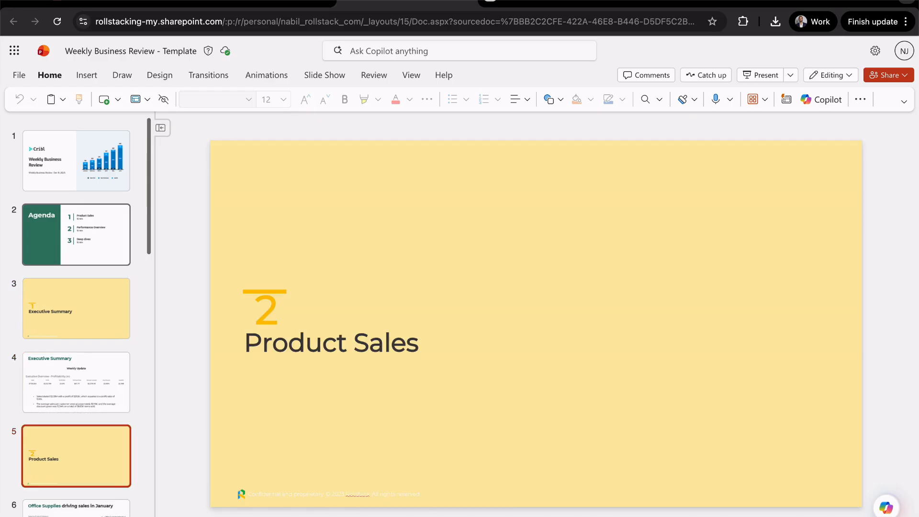
{"action": "key", "text": "Down"}
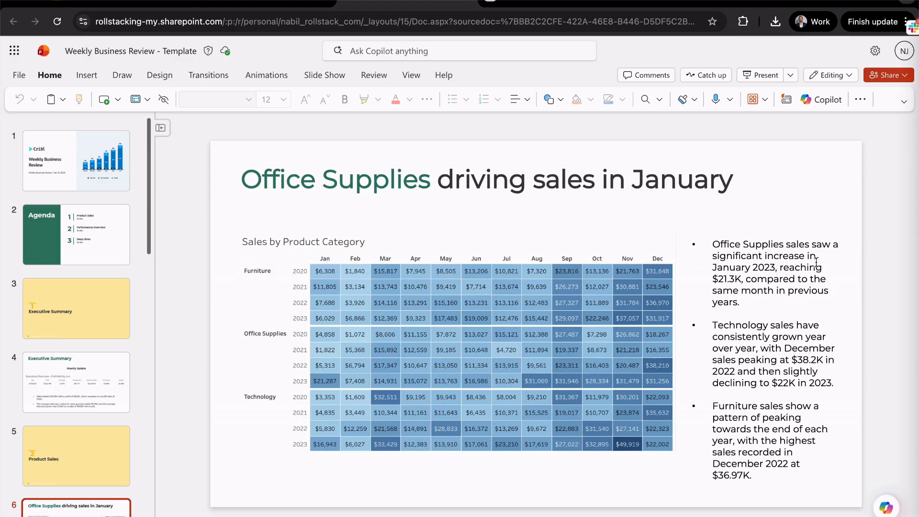
{"action": "key", "text": "Home"}
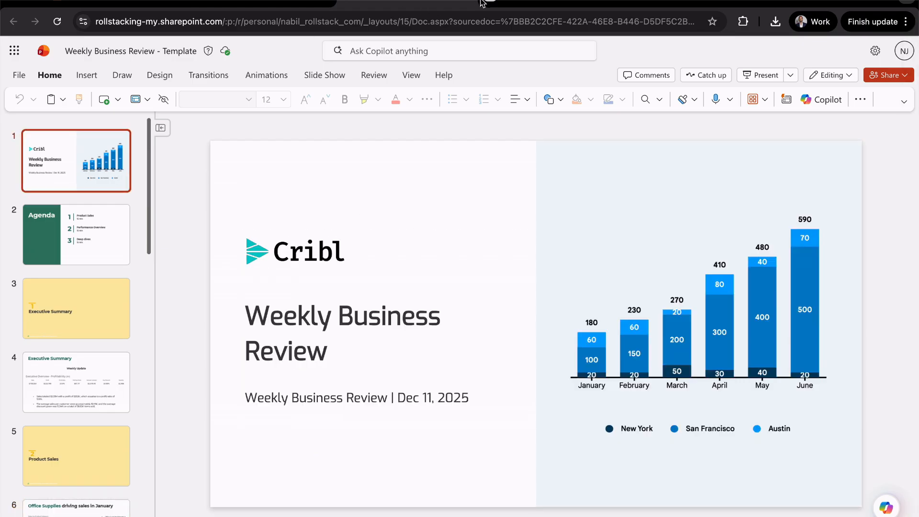
{"action": "left_click", "coordinate": [473, 3]}
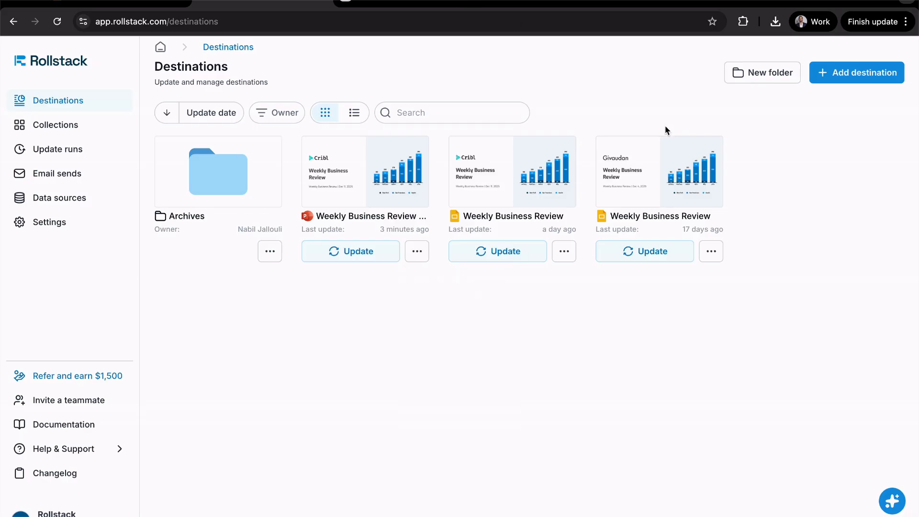
{"action": "left_click", "coordinate": [825, 84]}
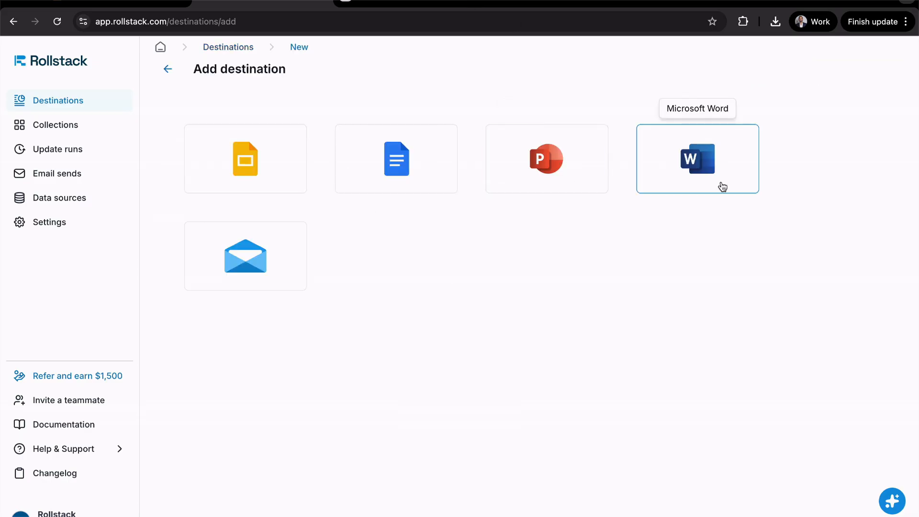
{"action": "left_click", "coordinate": [573, 173]}
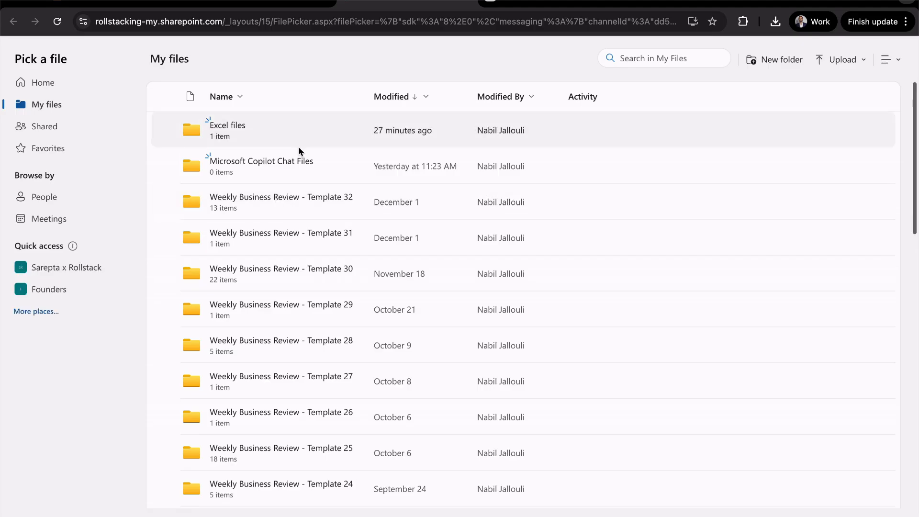
{"action": "left_click", "coordinate": [472, 3]}
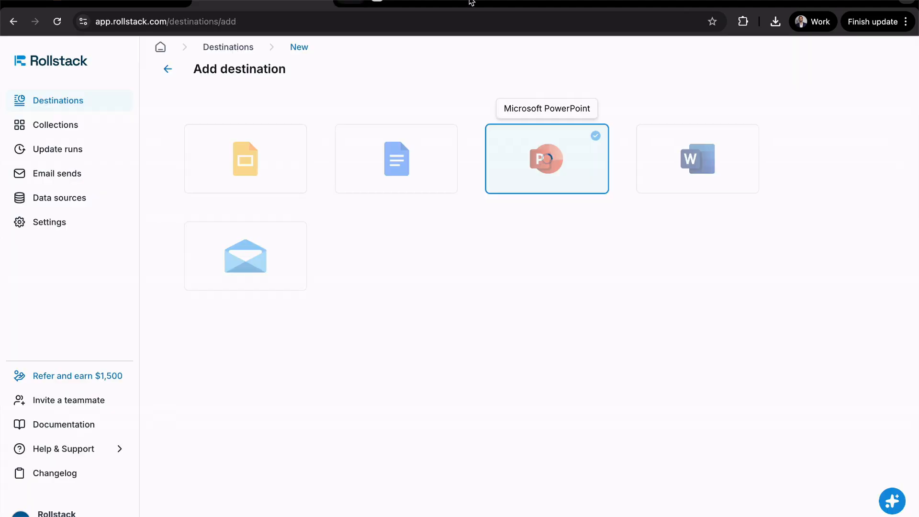
{"action": "left_click", "coordinate": [167, 69]}
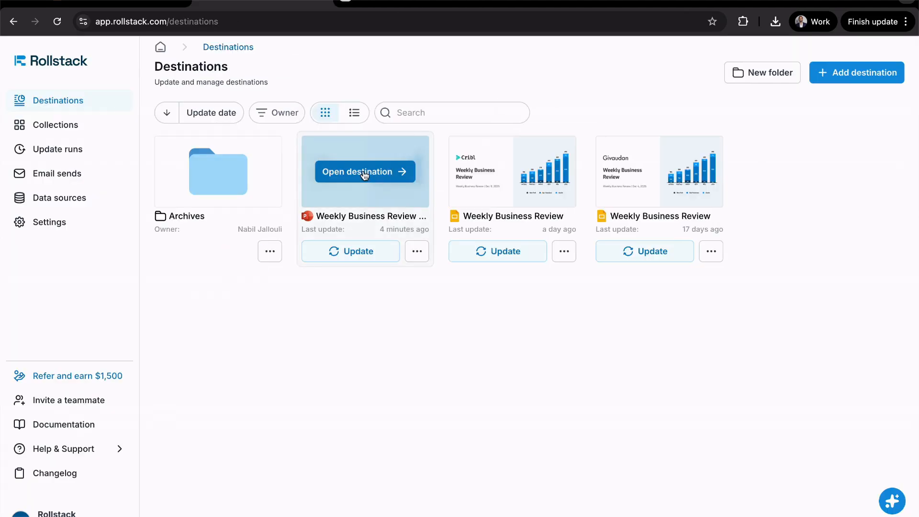
Open the Weekly Business Review - Template destination and start adding a visualization to slide 13, Product Details
{"action": "left_click", "coordinate": [364, 172]}
{"action": "scroll", "coordinate": [226, 361], "scroll_direction": "down", "scroll_amount": 15}
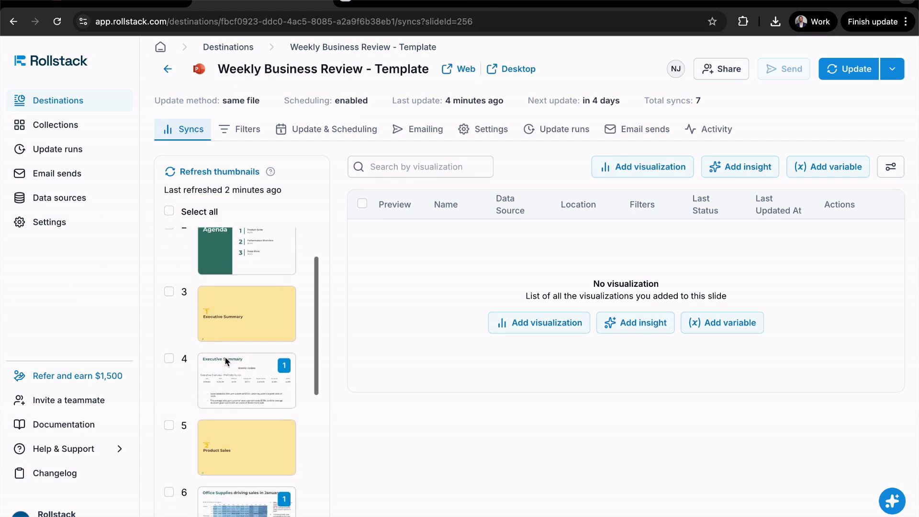
{"action": "left_click", "coordinate": [244, 344]}
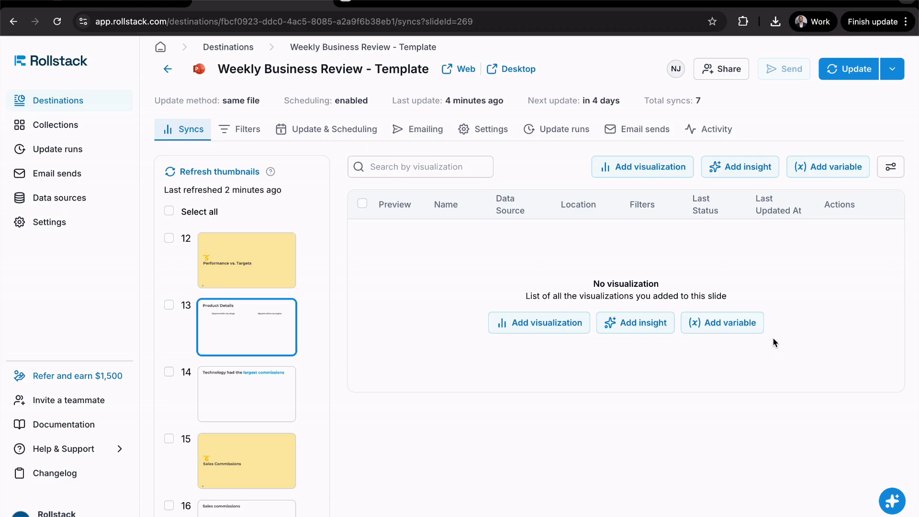
{"action": "left_click", "coordinate": [532, 327]}
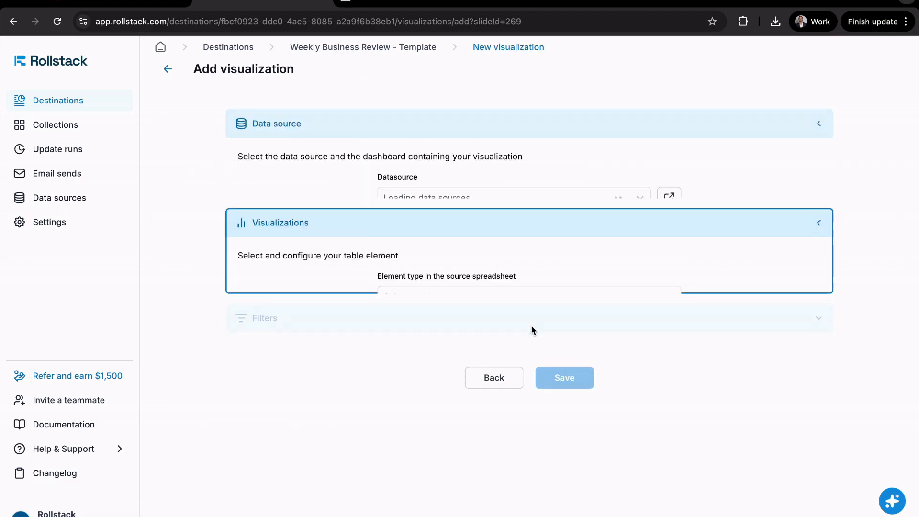
Choose Omni as the data source with the Orders Overview dashboard from the Nest 1 folder, and open its visualization selection
{"action": "left_click", "coordinate": [530, 136]}
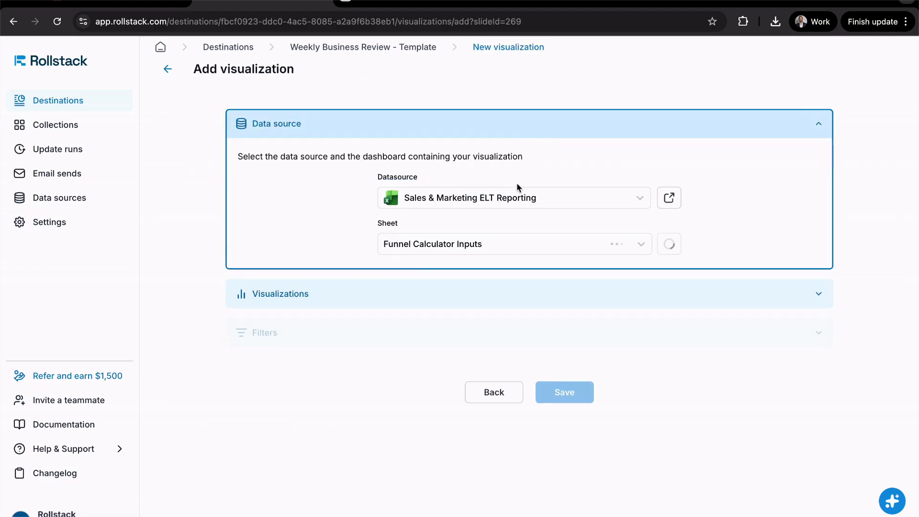
{"action": "left_click", "coordinate": [516, 189]}
{"action": "scroll", "coordinate": [501, 302], "scroll_direction": "down", "scroll_amount": 3}
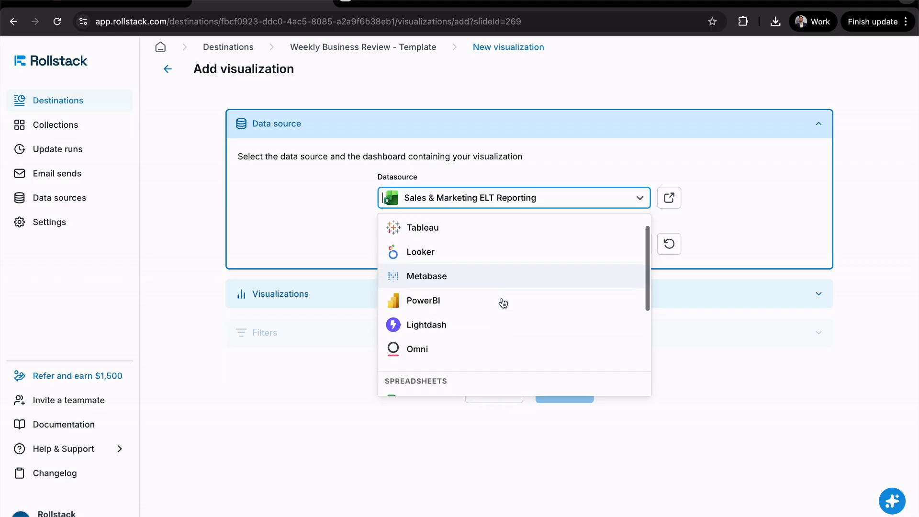
{"action": "left_click", "coordinate": [487, 319]}
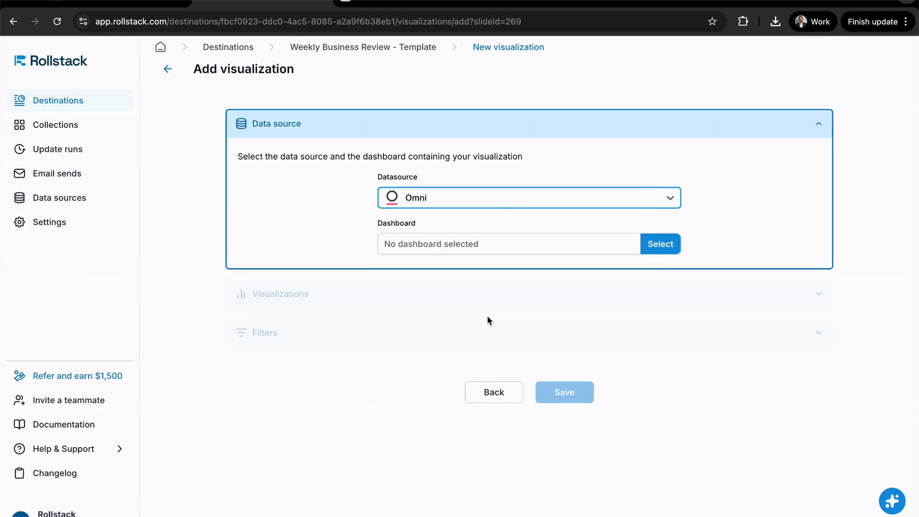
{"action": "left_click", "coordinate": [482, 254]}
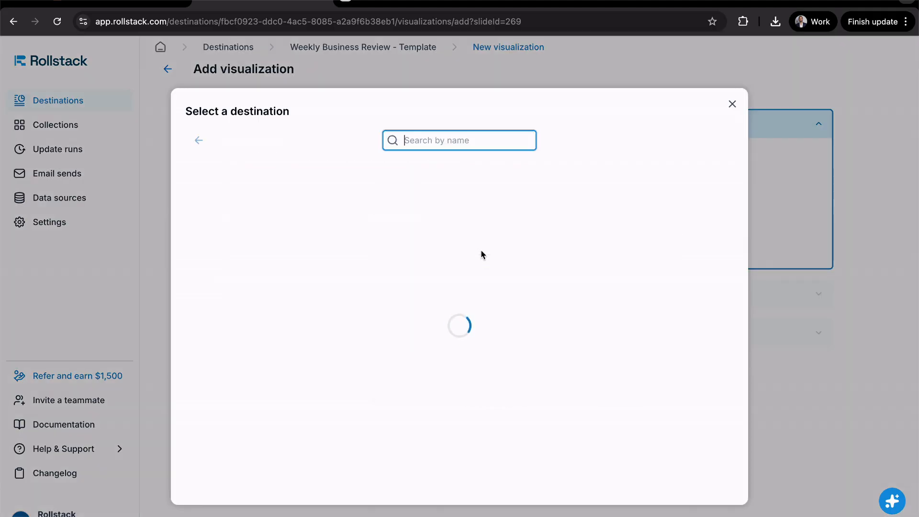
{"action": "left_click", "coordinate": [424, 252]}
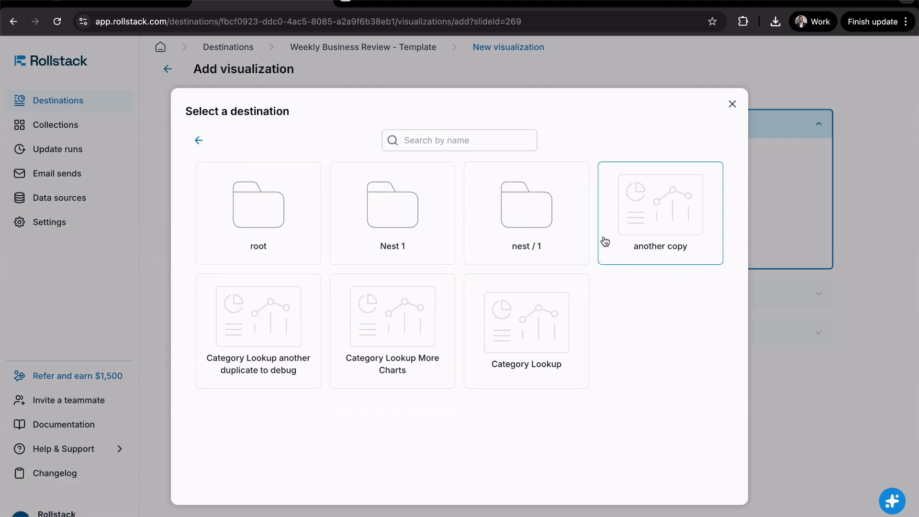
{"action": "left_click", "coordinate": [395, 240]}
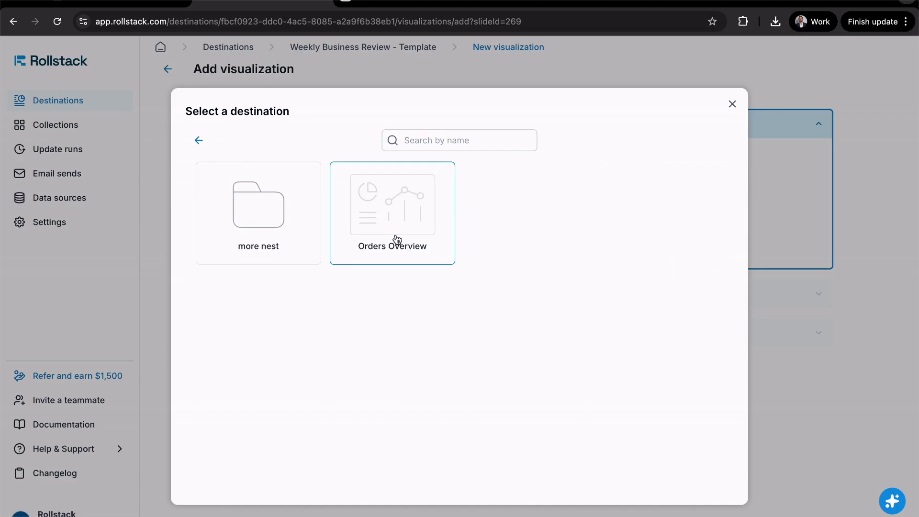
{"action": "left_click", "coordinate": [395, 240]}
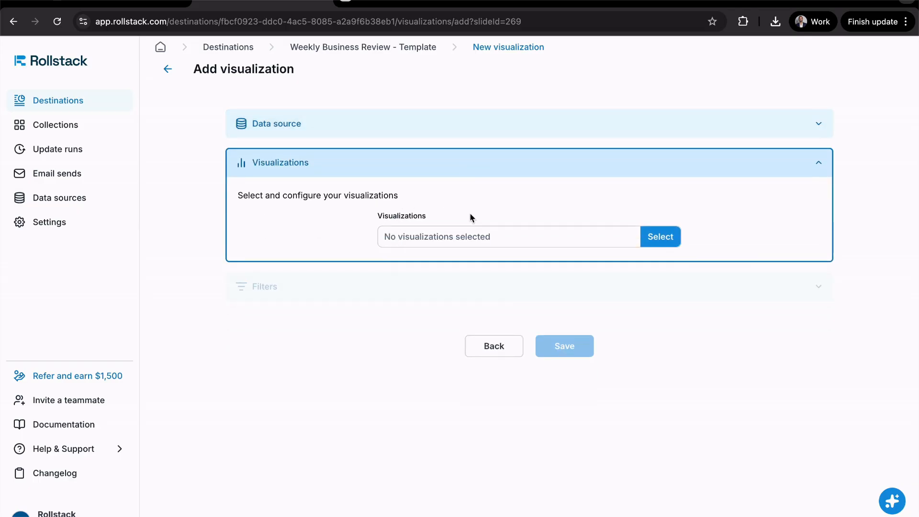
{"action": "left_click", "coordinate": [477, 239]}
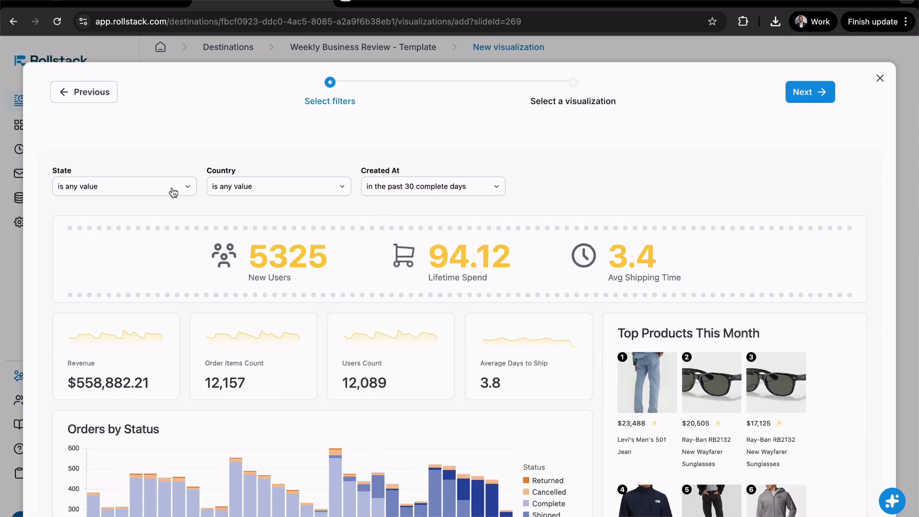
{"action": "left_click", "coordinate": [173, 190]}
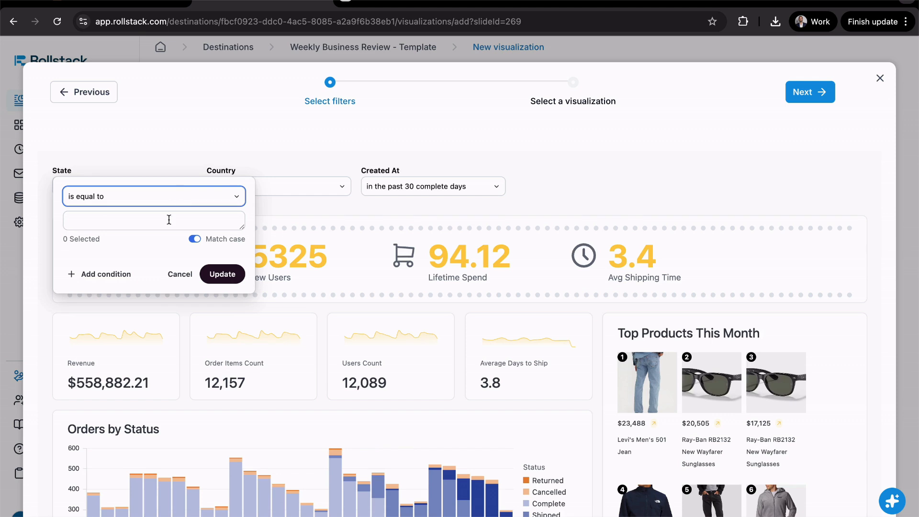
{"action": "left_click", "coordinate": [187, 205]}
{"action": "left_click", "coordinate": [184, 206]}
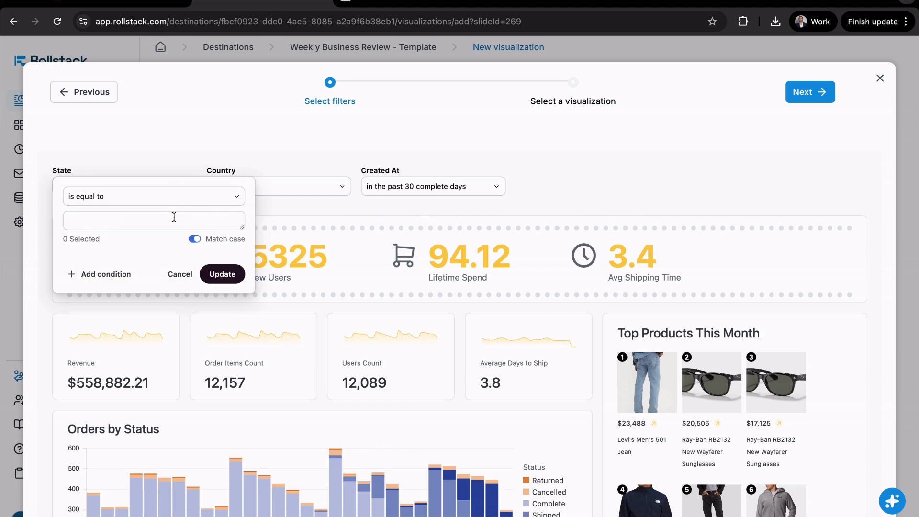
{"action": "left_click", "coordinate": [175, 216]}
Filter the dashboard so that Country is equal to USA, and apply the filter
{"action": "left_click", "coordinate": [322, 182]}
{"action": "left_click", "coordinate": [319, 187]}
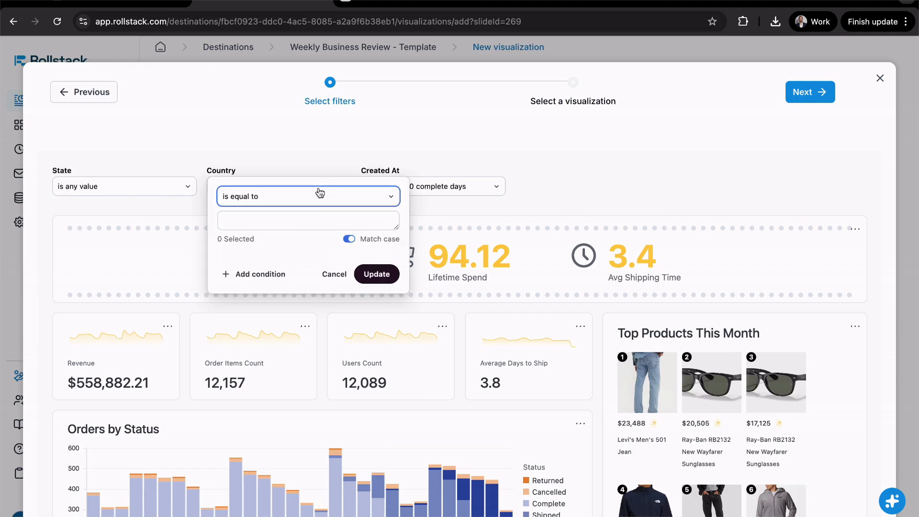
{"action": "left_click", "coordinate": [313, 218]}
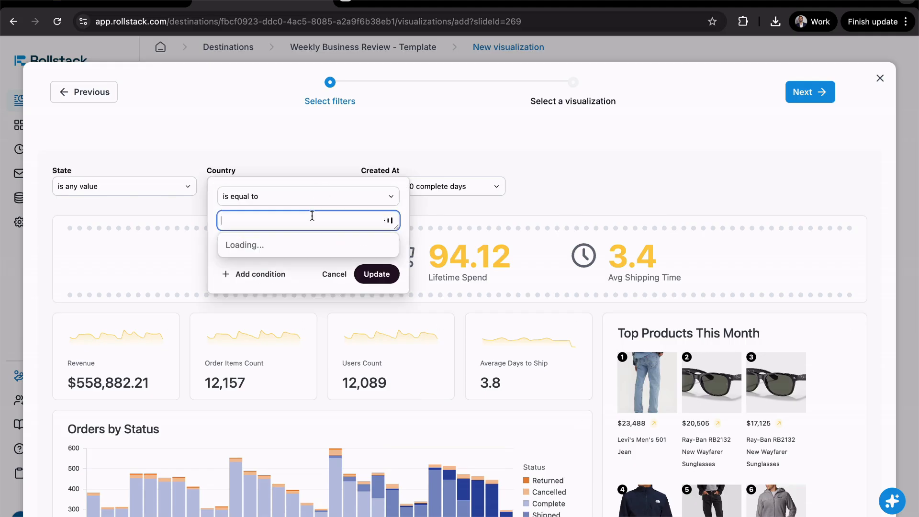
{"action": "left_click", "coordinate": [228, 257]}
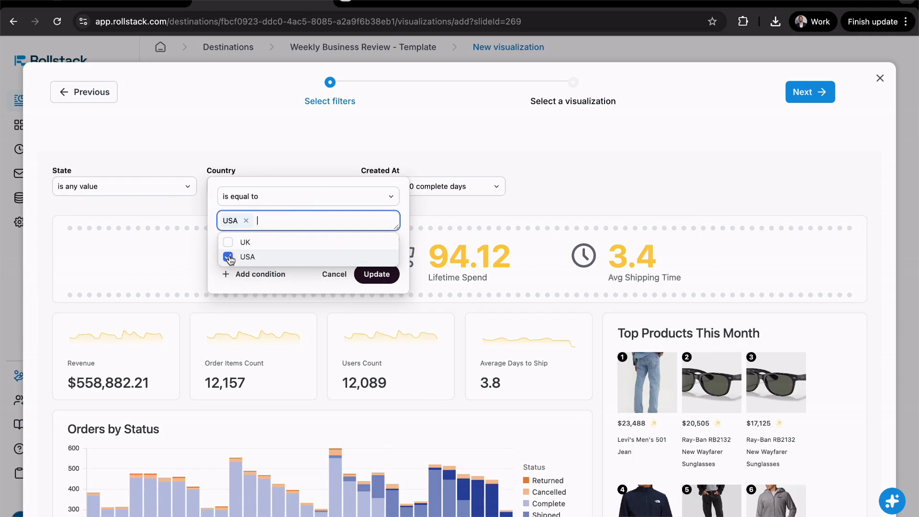
{"action": "left_click", "coordinate": [316, 200]}
{"action": "left_click", "coordinate": [375, 276]}
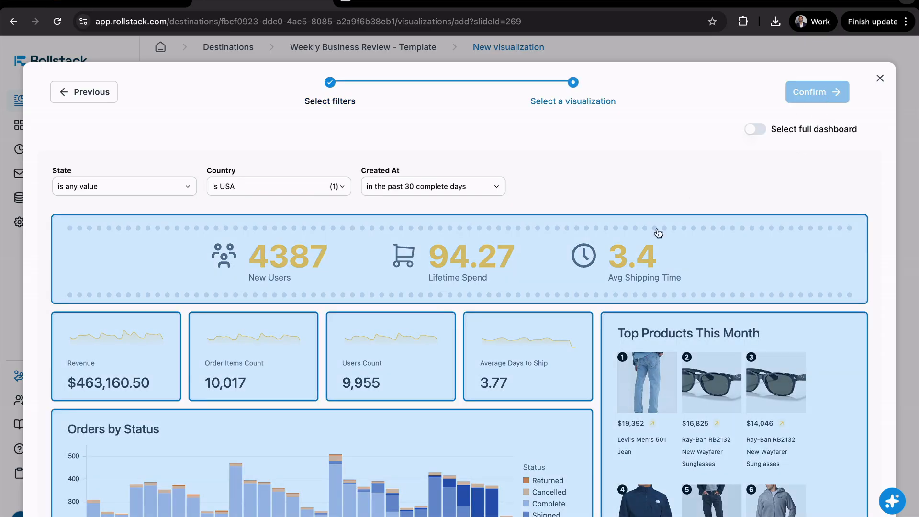
Add the Orders by Status, Revenue and Order Items Count visualizations from the dashboard, and run the update that places them in the presentation
{"action": "scroll", "coordinate": [639, 257], "scroll_direction": "down", "scroll_amount": 1}
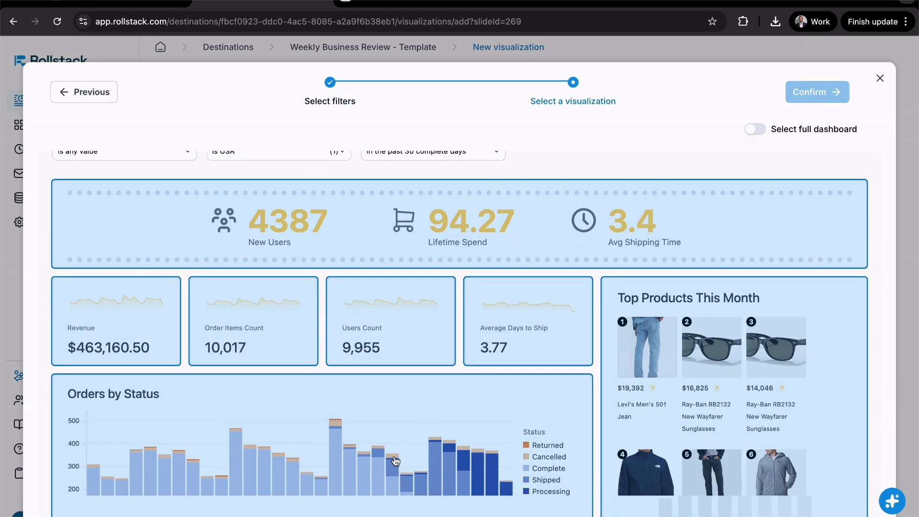
{"action": "left_click", "coordinate": [232, 378]}
{"action": "left_click", "coordinate": [147, 328]}
{"action": "left_click", "coordinate": [223, 331]}
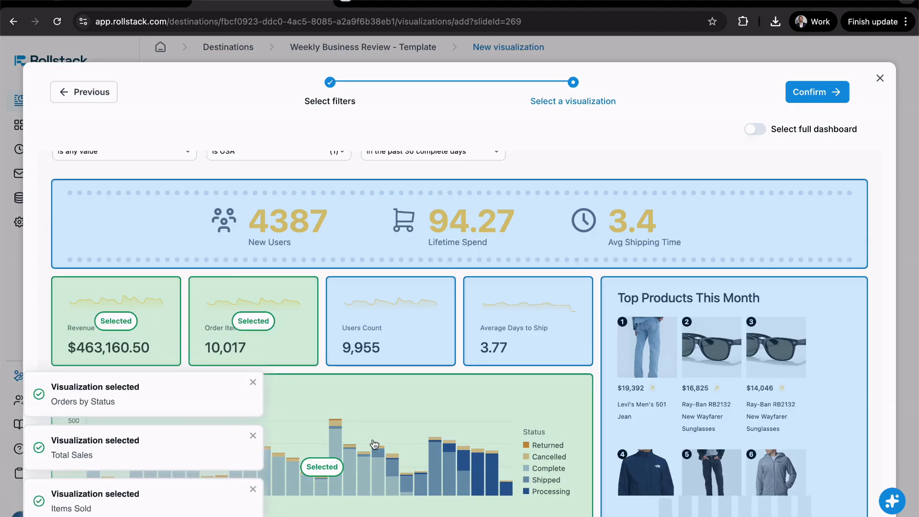
{"action": "left_click", "coordinate": [817, 92]}
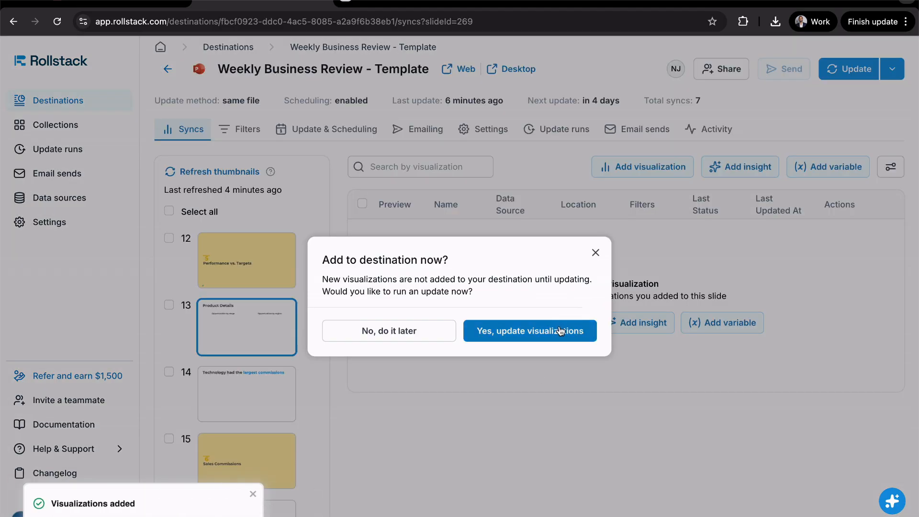
{"action": "left_click", "coordinate": [561, 330]}
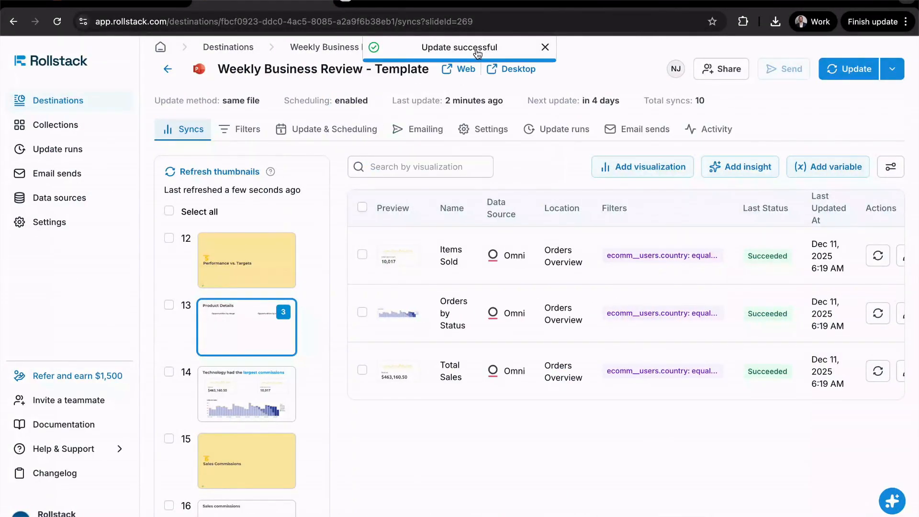
Open the deck in PowerPoint for the web and inspect the Revenue, Order Items Count and Orders by Status visuals on slide 14
{"action": "left_click", "coordinate": [462, 71]}
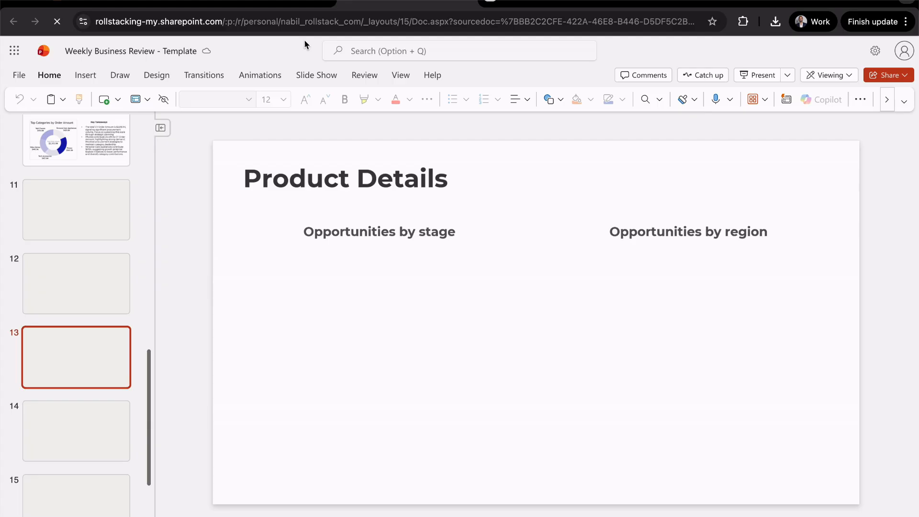
{"action": "left_click", "coordinate": [79, 419]}
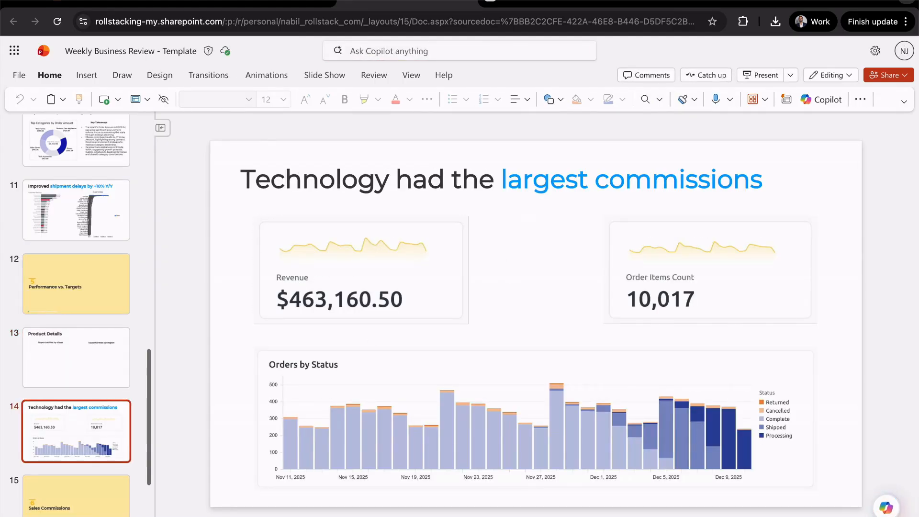
{"action": "left_click", "coordinate": [388, 270]}
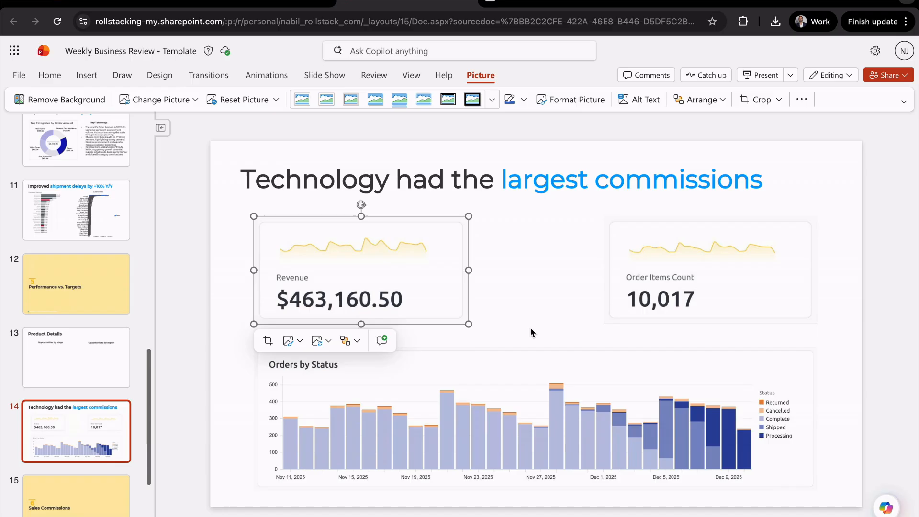
{"action": "left_click", "coordinate": [529, 330]}
{"action": "left_click_drag", "start_coordinate": [674, 281], "coordinate": [675, 280]}
{"action": "left_click", "coordinate": [531, 273]}
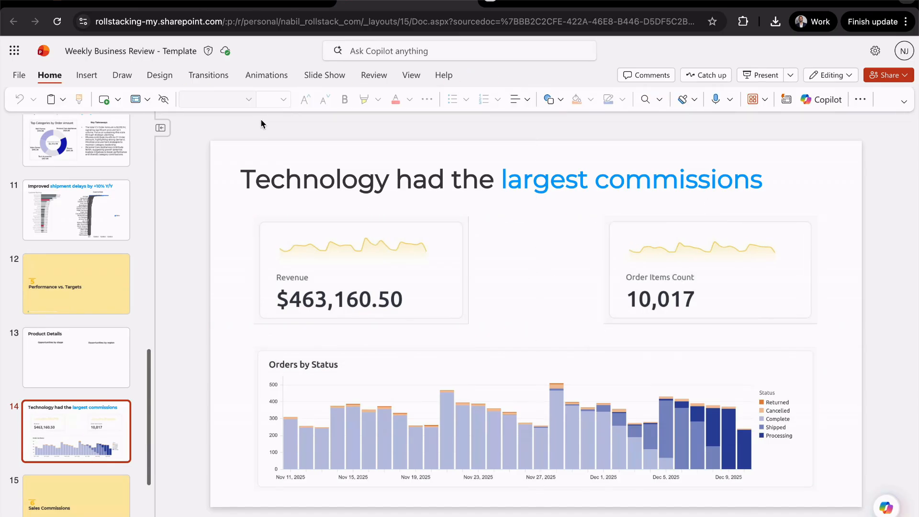
Switch back to Rollstack, dismiss the update notification, and review the destination's update method and scheduling settings
{"action": "left_click", "coordinate": [254, 2]}
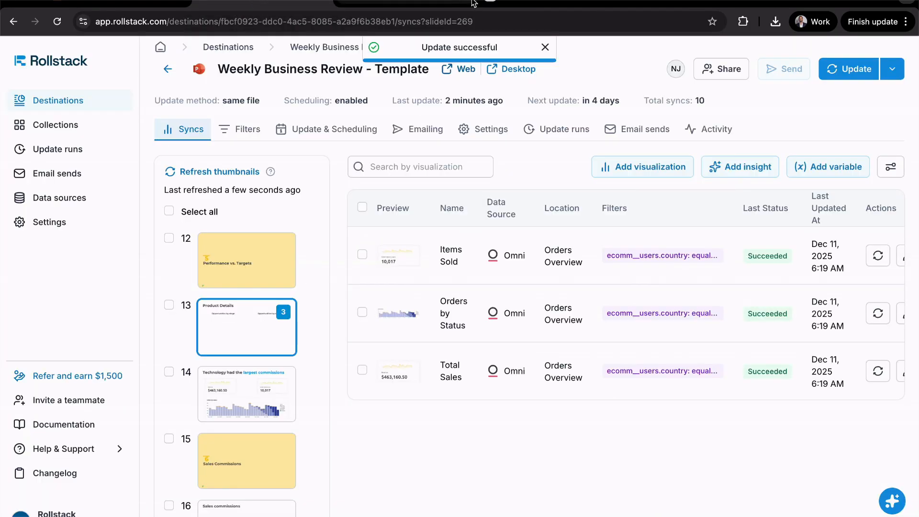
{"action": "left_click", "coordinate": [545, 47]}
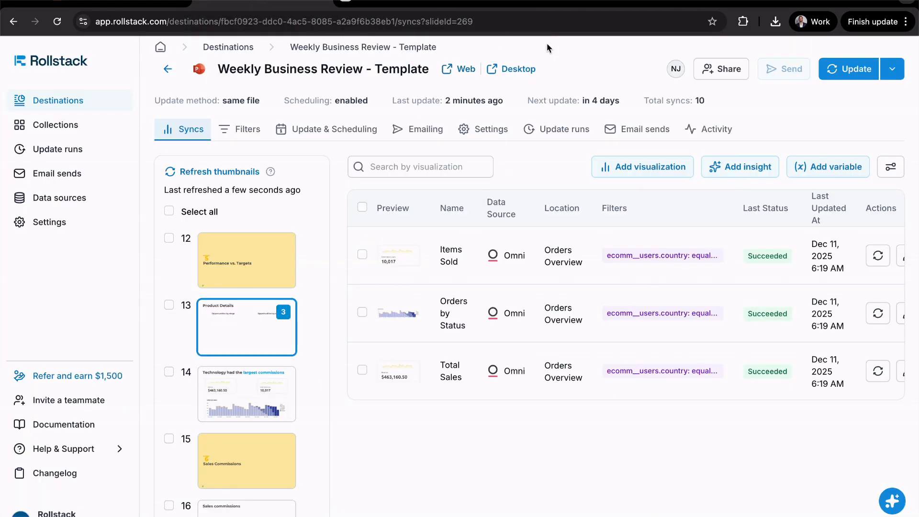
{"action": "left_click", "coordinate": [351, 133]}
{"action": "scroll", "coordinate": [370, 296], "scroll_direction": "down", "scroll_amount": 3}
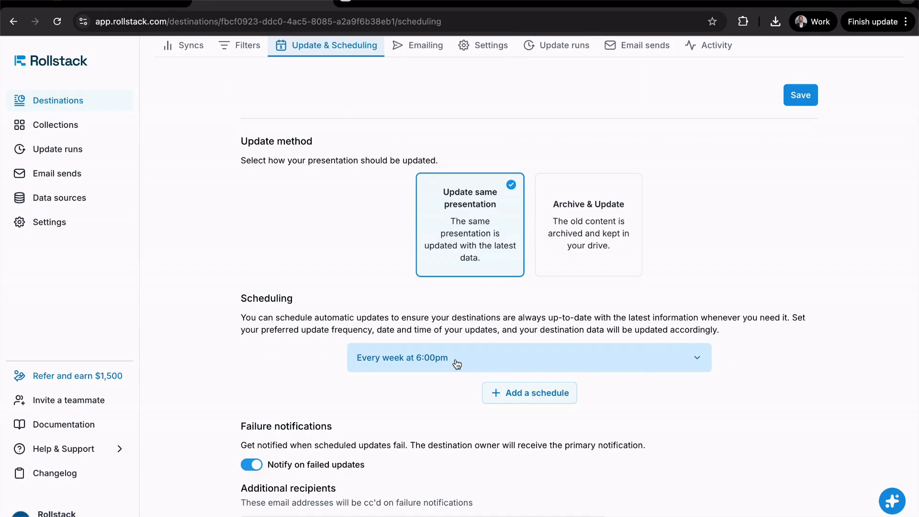
{"action": "scroll", "coordinate": [457, 364], "scroll_direction": "up", "scroll_amount": 3}
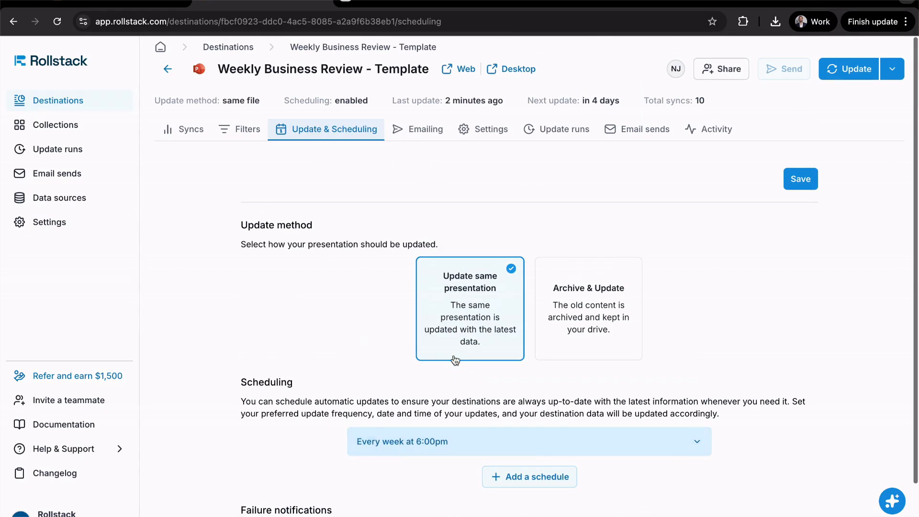
Review the destination's emailing settings for recipients, sender, template and sharing format, and return to its list of syncs
{"action": "left_click", "coordinate": [412, 136]}
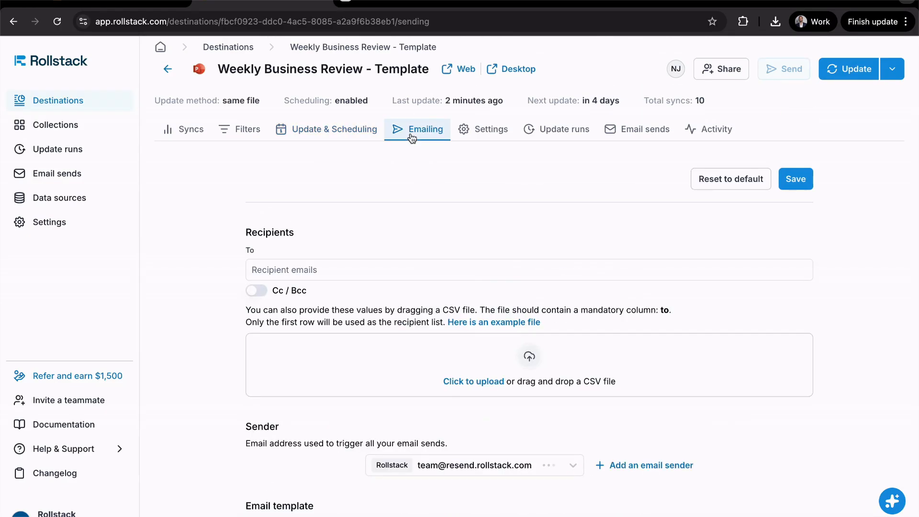
{"action": "scroll", "coordinate": [425, 257], "scroll_direction": "down", "scroll_amount": 3}
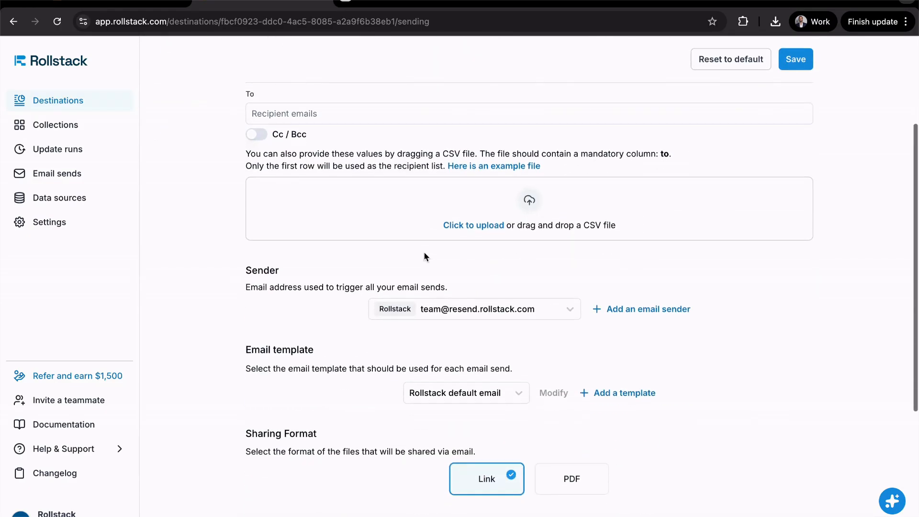
{"action": "scroll", "coordinate": [425, 257], "scroll_direction": "up", "scroll_amount": 3}
{"action": "scroll", "coordinate": [425, 256], "scroll_direction": "down", "scroll_amount": 4}
{"action": "scroll", "coordinate": [424, 256], "scroll_direction": "down", "scroll_amount": 1}
{"action": "scroll", "coordinate": [424, 256], "scroll_direction": "up", "scroll_amount": 4}
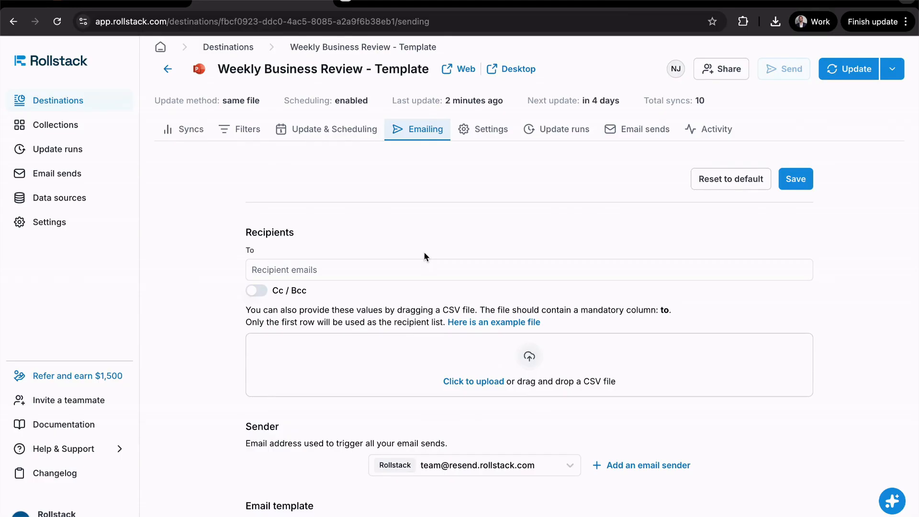
{"action": "left_click", "coordinate": [198, 136]}
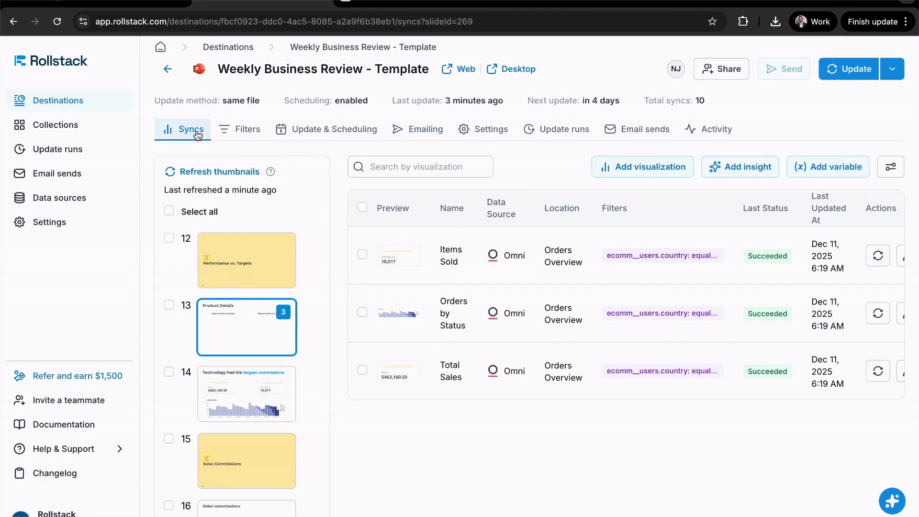